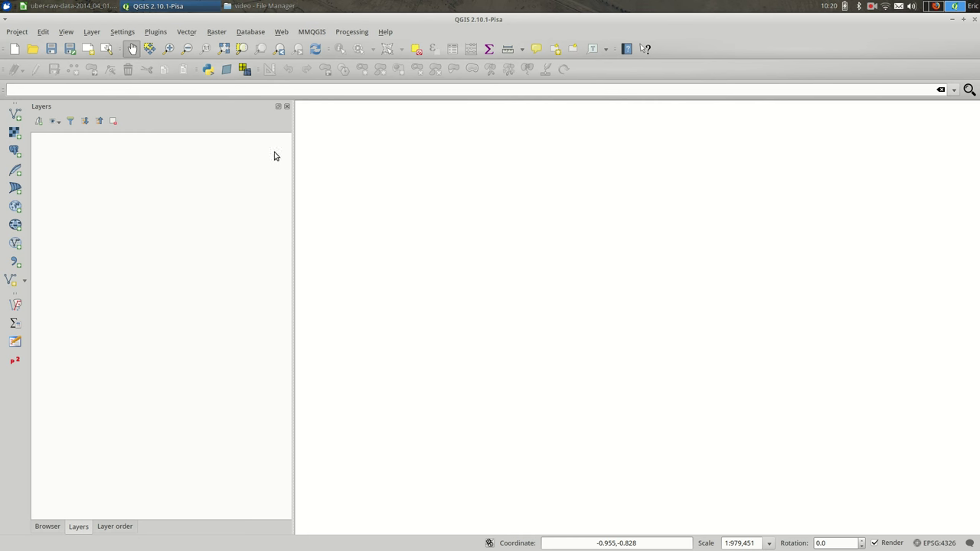
# Inspect row 9's timestamp, latitude, longitude and Base values in the Uber spreadsheet
pyautogui.click(265, 6)
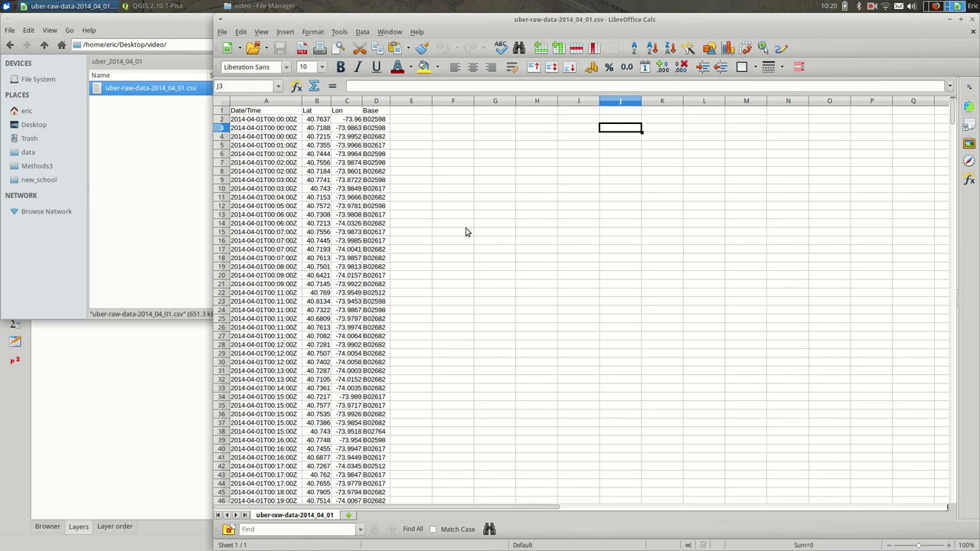
pyautogui.click(283, 180)
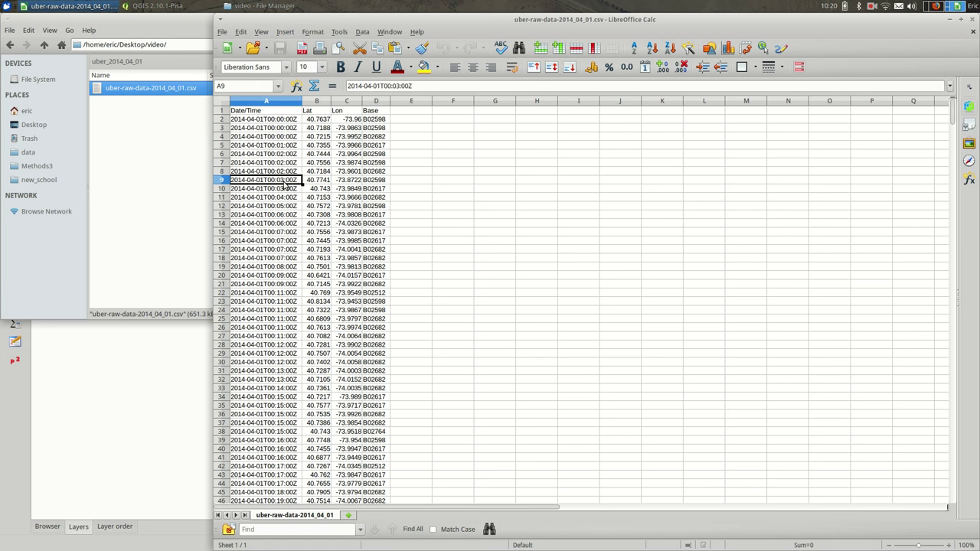
pyautogui.click(306, 180)
pyautogui.click(344, 183)
pyautogui.click(374, 183)
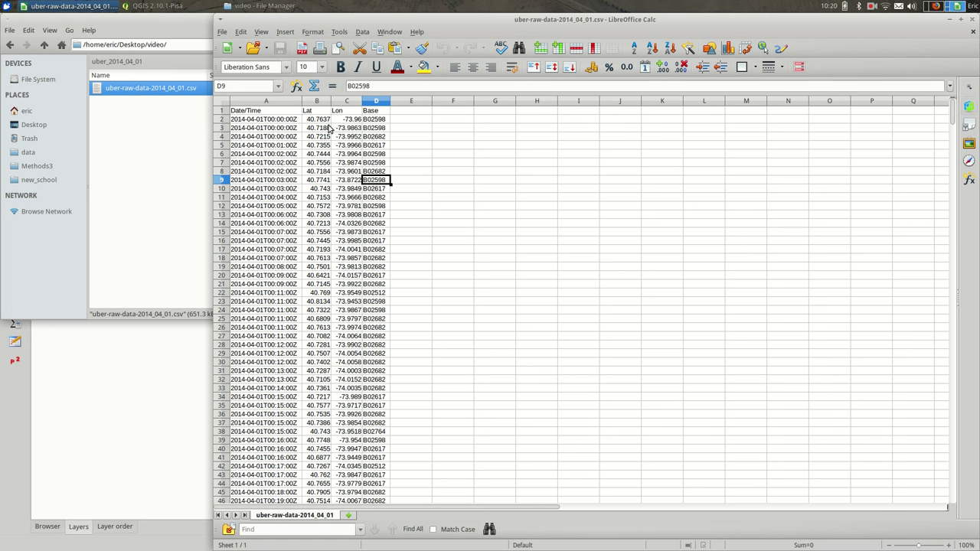
# Widen columns C and B so the full longitude and latitude values show
pyautogui.moveTo(363, 103)
pyautogui.mouseDown()
pyautogui.moveTo(381, 103)
pyautogui.moveTo(332, 102)
pyautogui.moveTo(365, 102)
pyautogui.mouseUp()
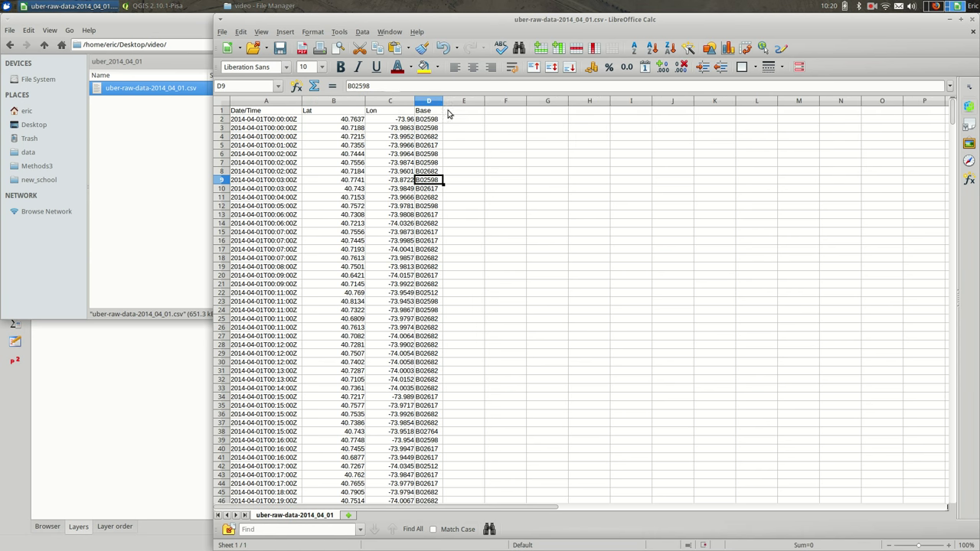
pyautogui.moveTo(442, 102); pyautogui.dragTo(468, 102)
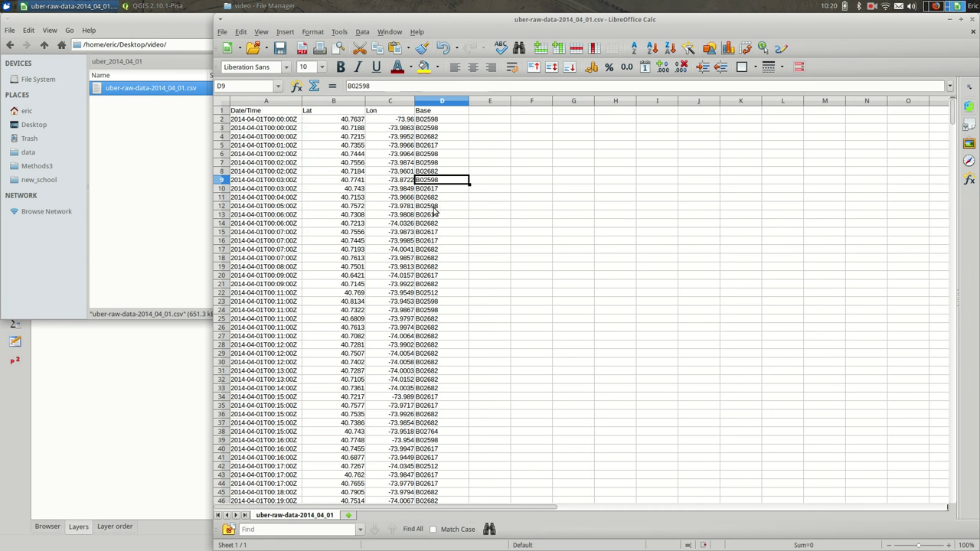
pyautogui.click(139, 215)
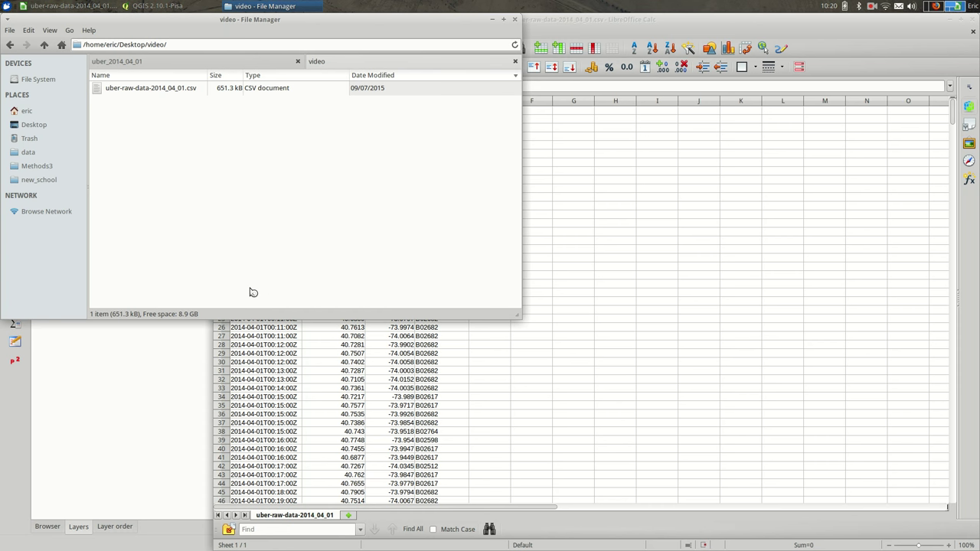
pyautogui.click(183, 91)
pyautogui.rightClick(182, 92)
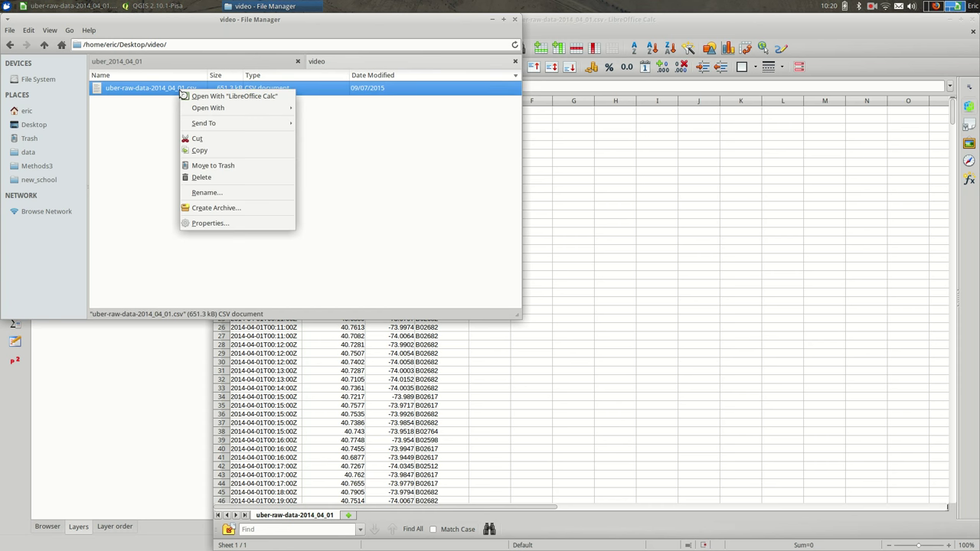
pyautogui.moveTo(254, 108)
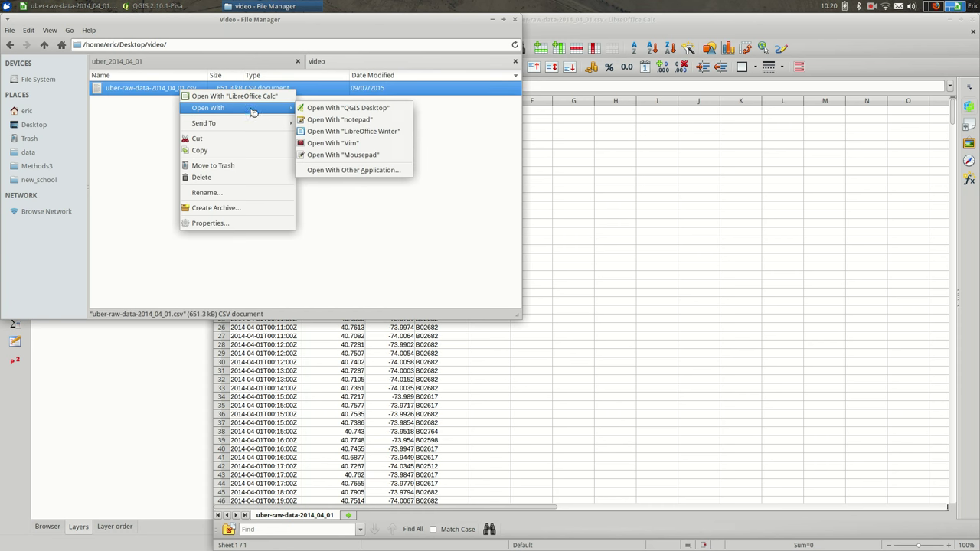
pyautogui.click(371, 158)
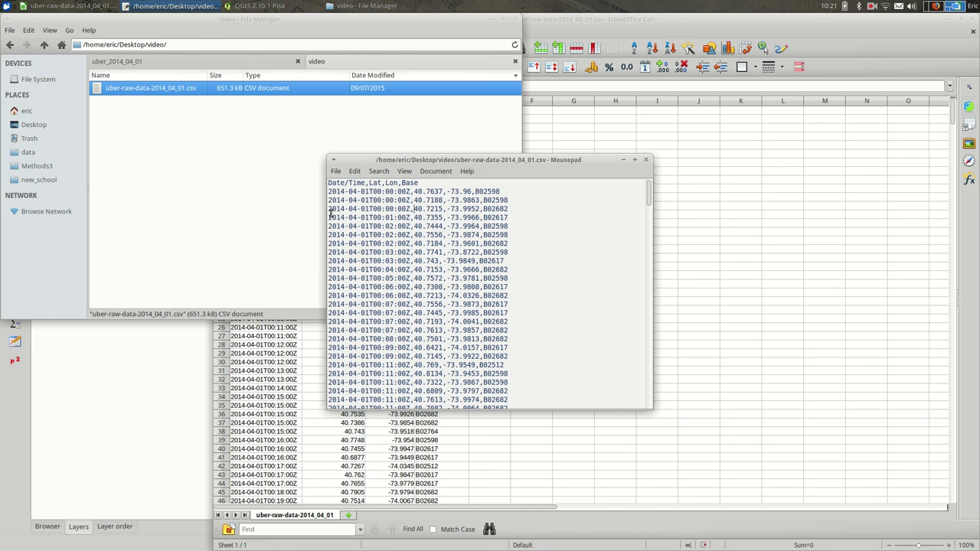
pyautogui.moveTo(415, 208); pyautogui.dragTo(481, 209)
pyautogui.click(408, 192)
# Close the plain-text CSV view, bring the spreadsheet forward, then show the empty QGIS project
pyautogui.click(646, 159)
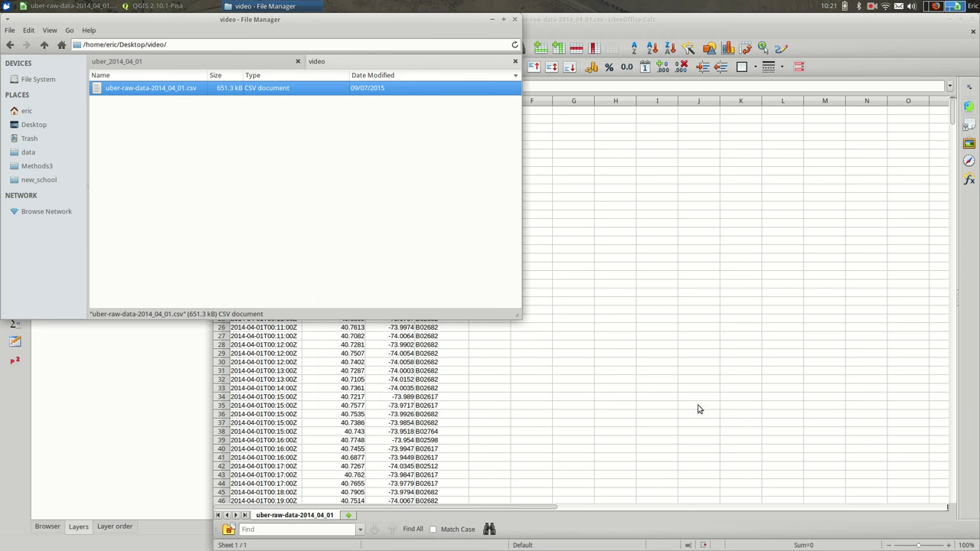
pyautogui.click(869, 26)
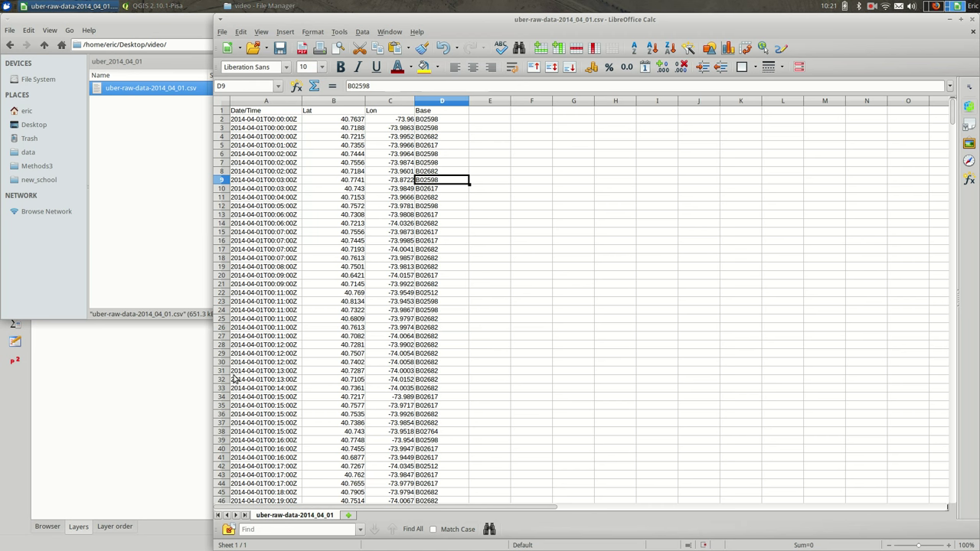
pyautogui.click(176, 431)
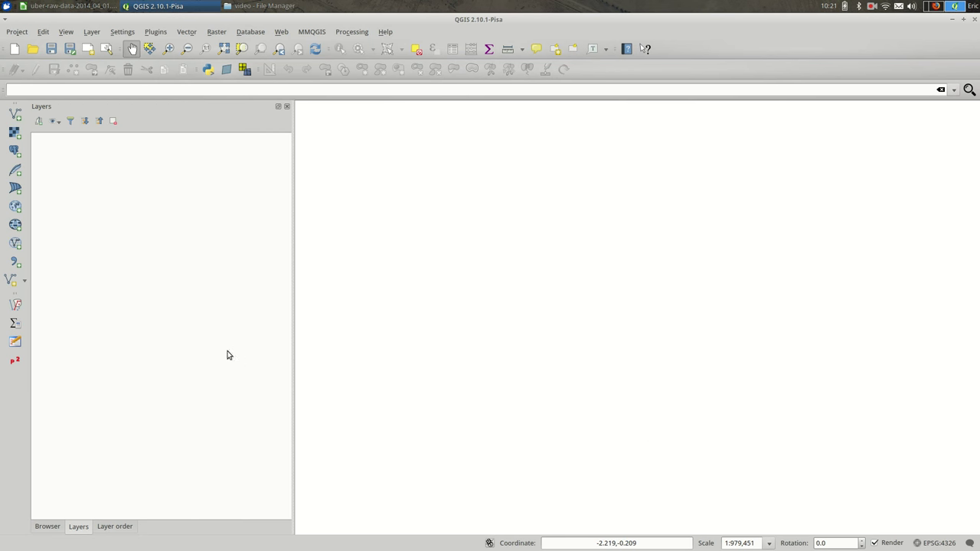
# Move the file manager aside and drag the Uber CSV into the QGIS Layers panel
pyautogui.click(226, 6)
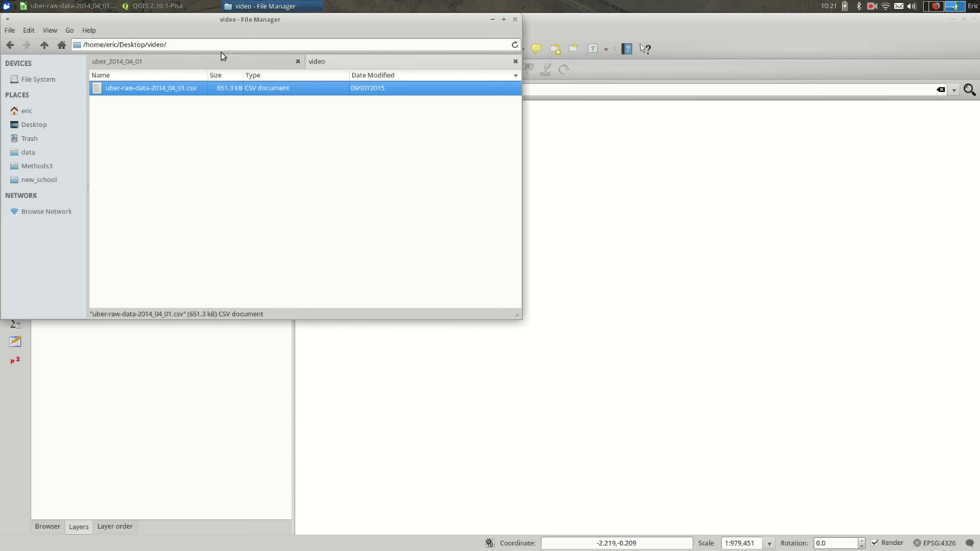
pyautogui.moveTo(225, 11); pyautogui.dragTo(590, 66)
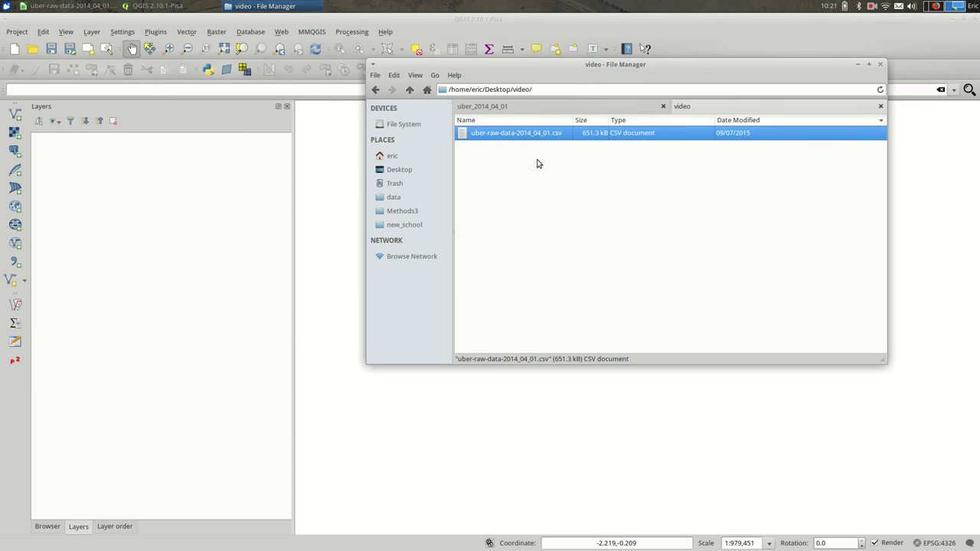
pyautogui.moveTo(539, 136); pyautogui.dragTo(158, 203)
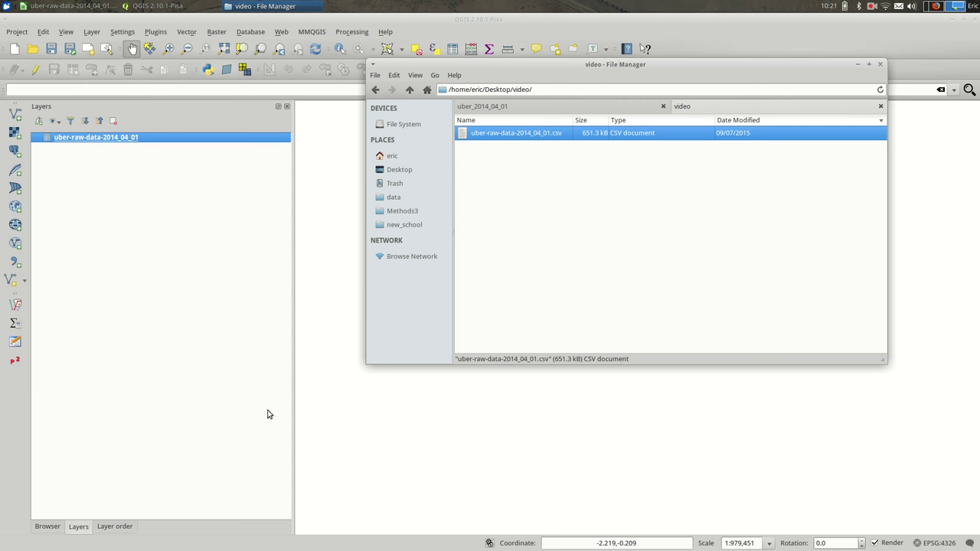
pyautogui.click(150, 230)
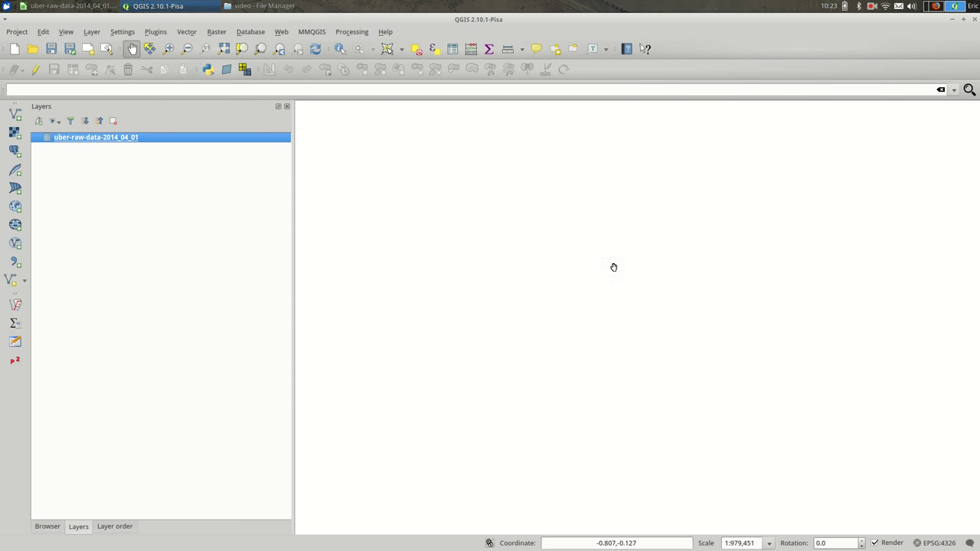
pyautogui.rightClick(150, 139)
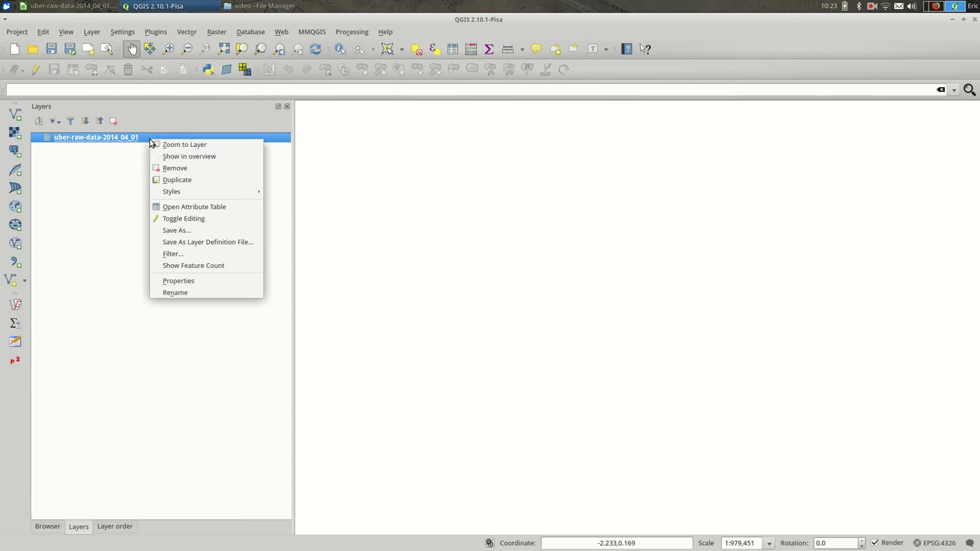
pyautogui.click(192, 147)
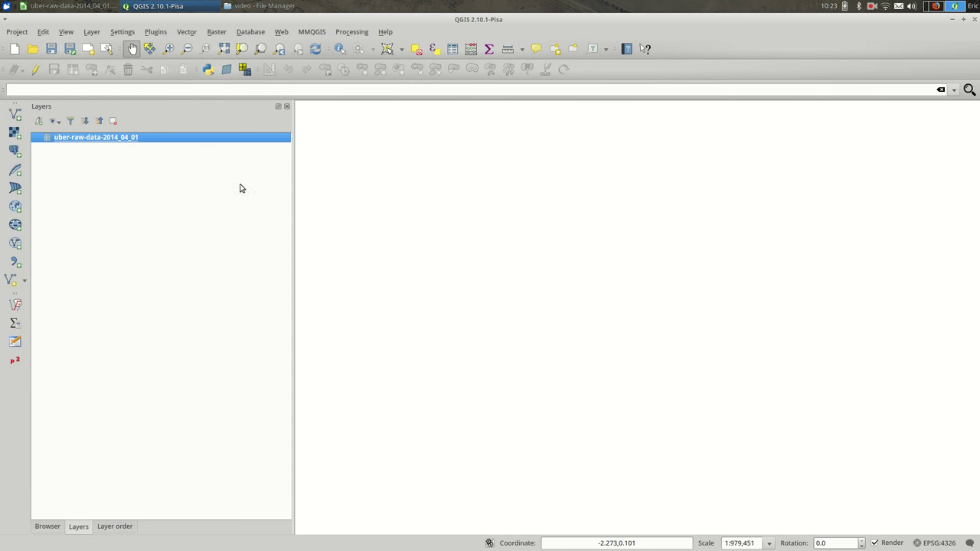
pyautogui.rightClick(186, 138)
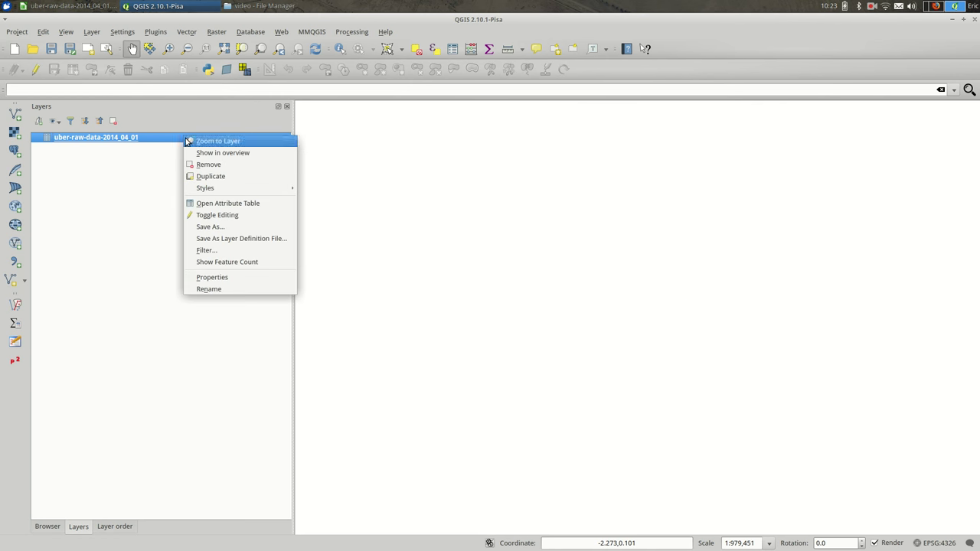
pyautogui.click(243, 205)
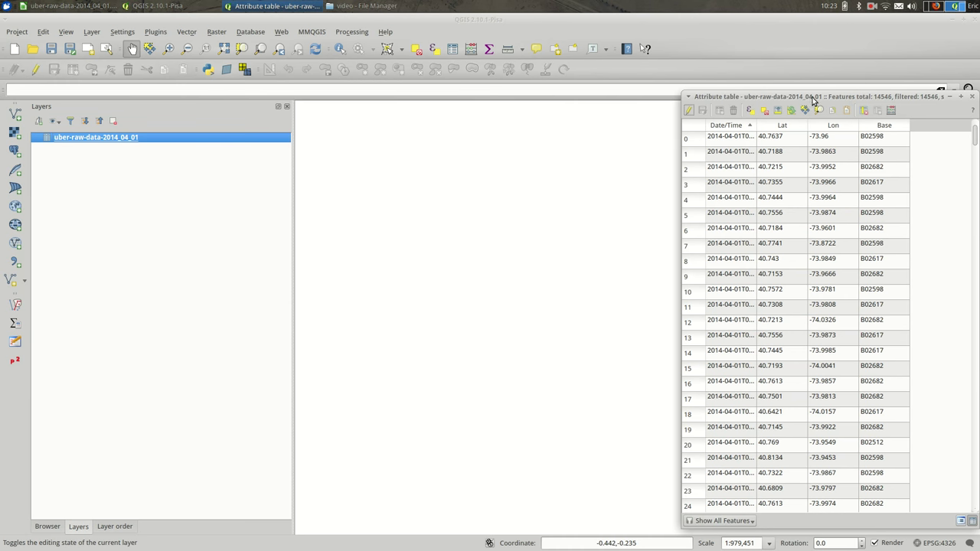
pyautogui.moveTo(814, 98); pyautogui.dragTo(406, 55)
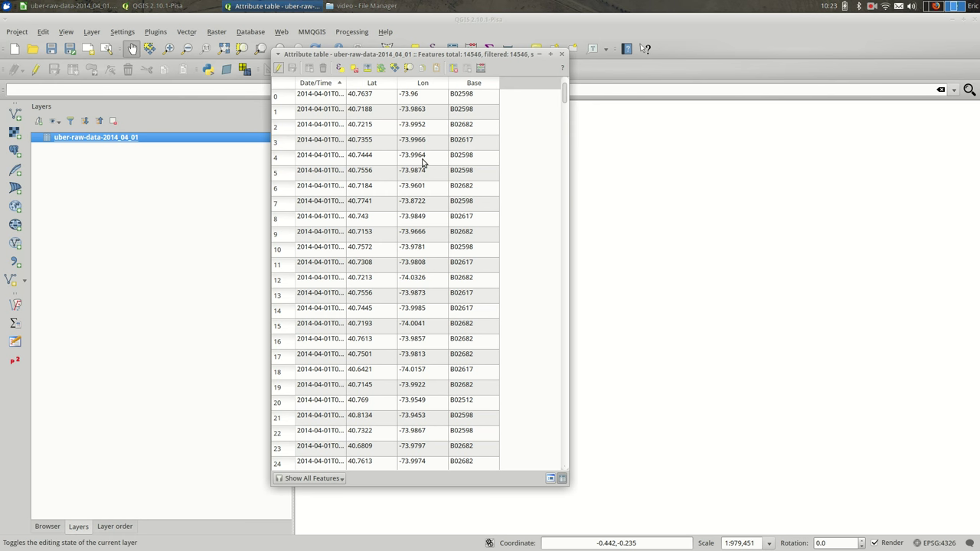
pyautogui.click(563, 55)
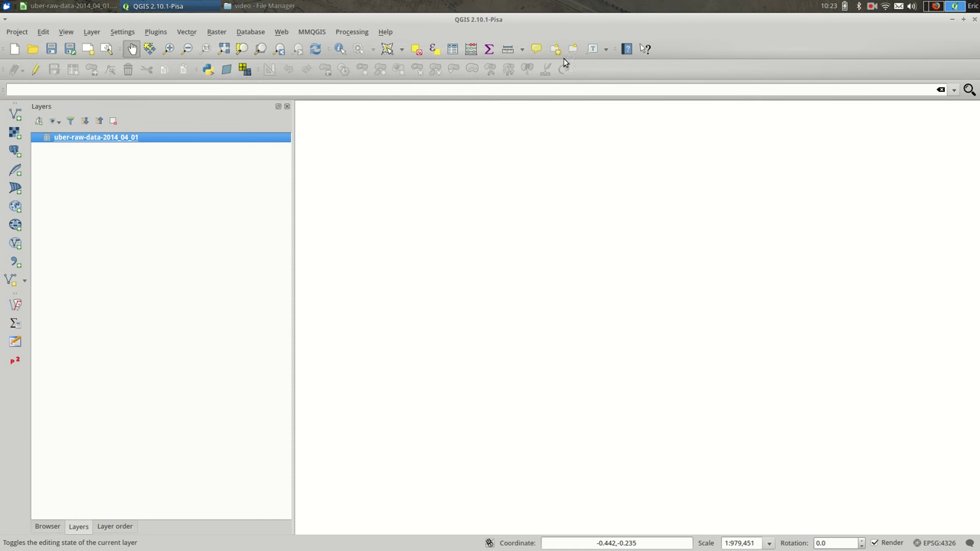
# Remove the uber-raw-data-2014_04_01 CSV layer from the project
pyautogui.rightClick(179, 143)
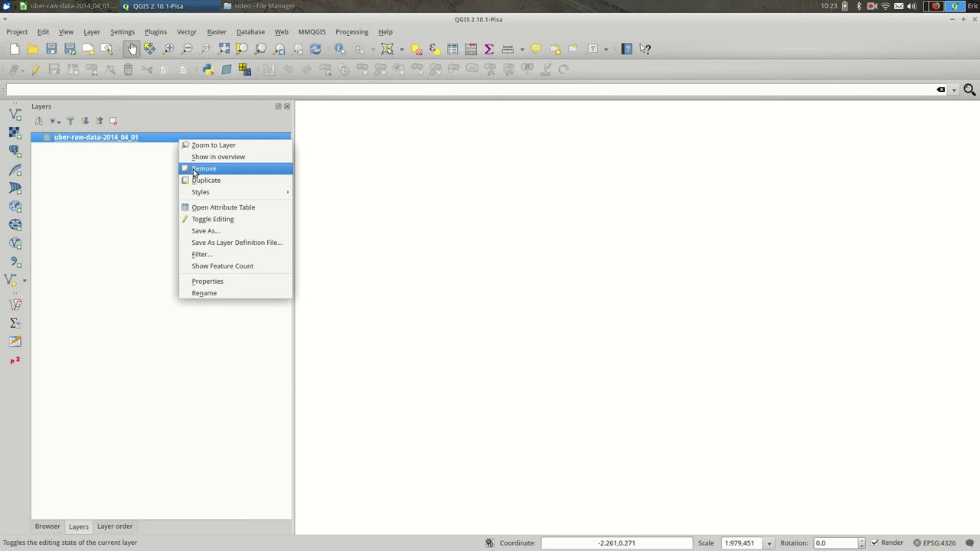
pyautogui.click(194, 172)
pyautogui.click(530, 302)
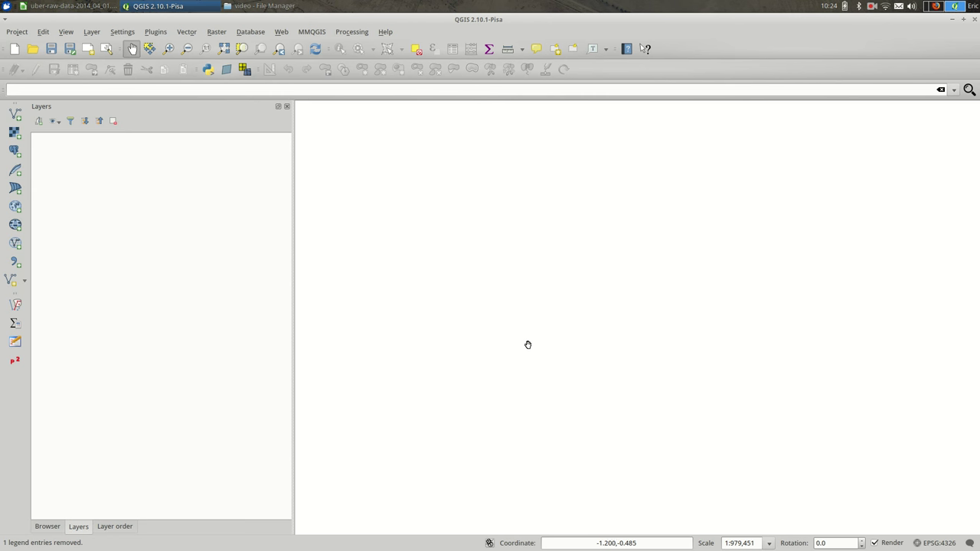
# Open the Create a Layer from a Delimited Text File dialog
pyautogui.click(88, 34)
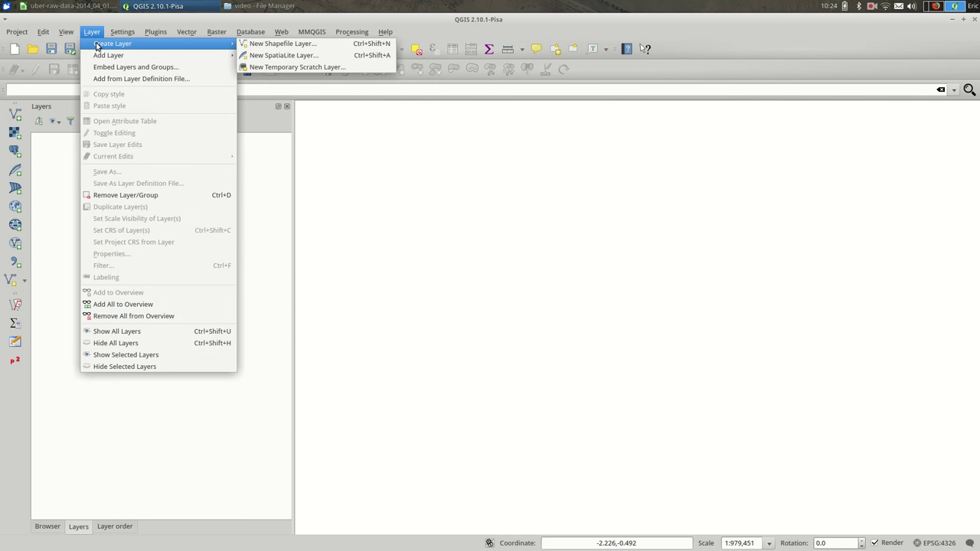
pyautogui.moveTo(105, 57)
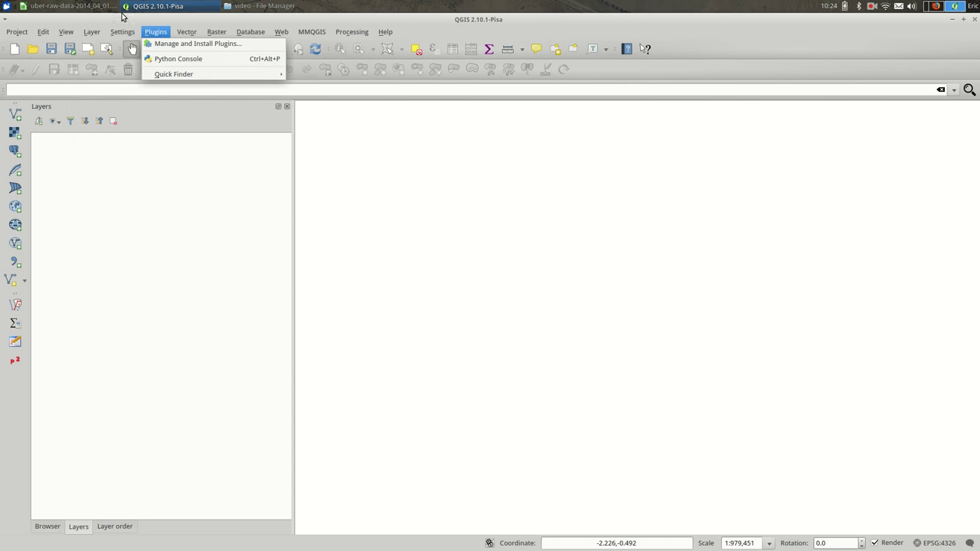
pyautogui.click(92, 32)
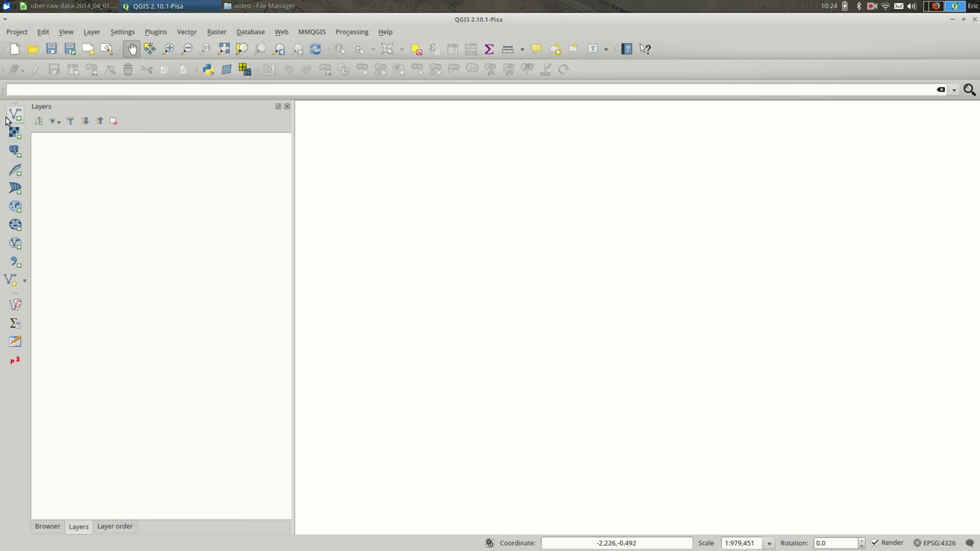
pyautogui.click(14, 265)
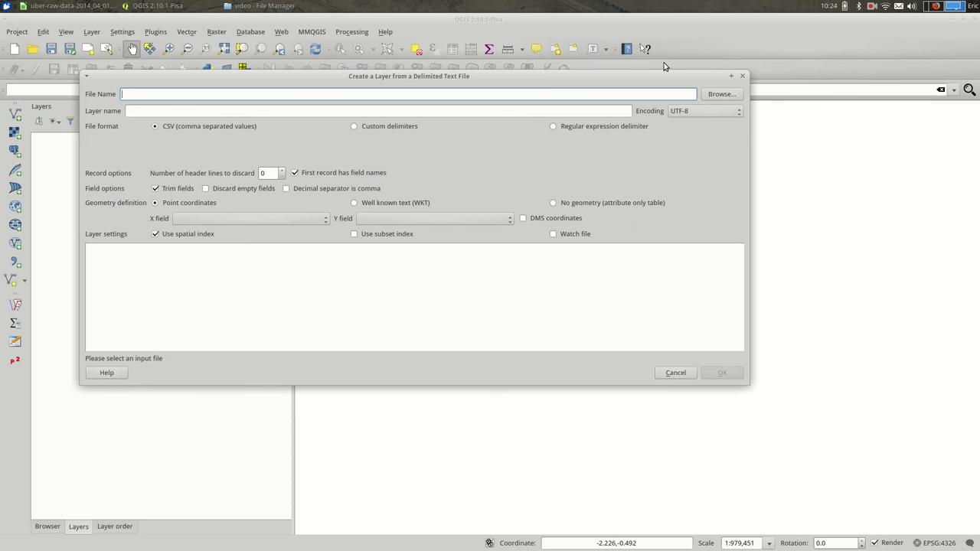
# Browse to uber-raw-data-2014_04_01.csv and load it into the delimited text import
pyautogui.click(712, 95)
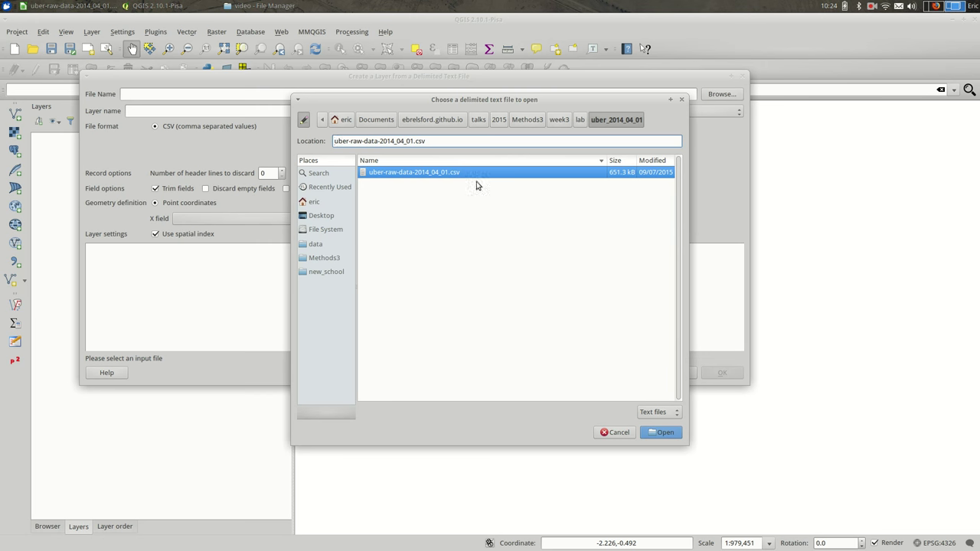
pyautogui.click(444, 176)
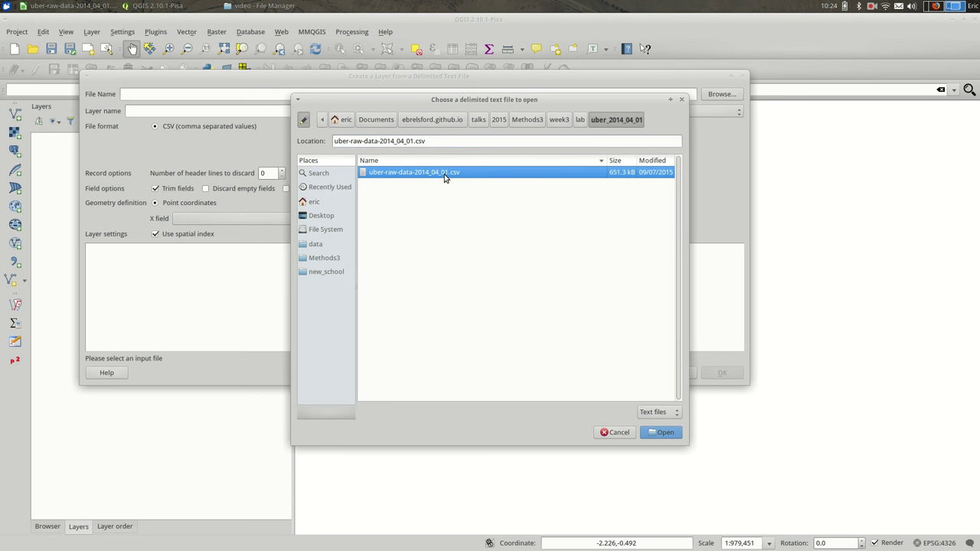
pyautogui.doubleClick(444, 173)
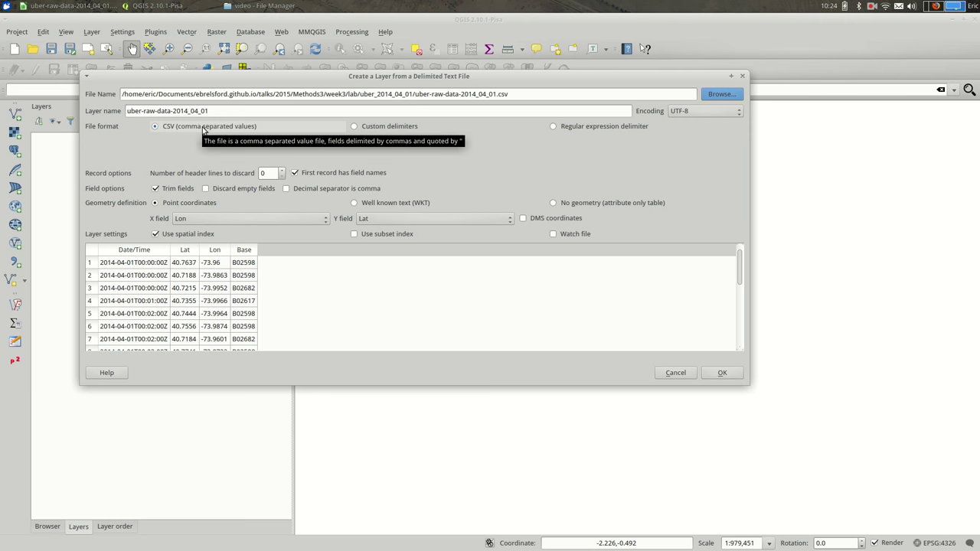
pyautogui.click(384, 129)
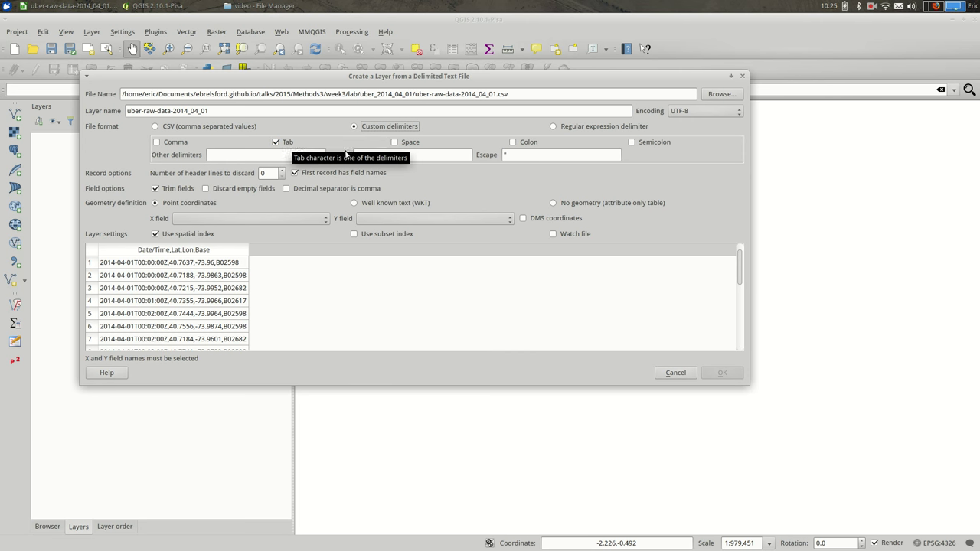
pyautogui.click(652, 142)
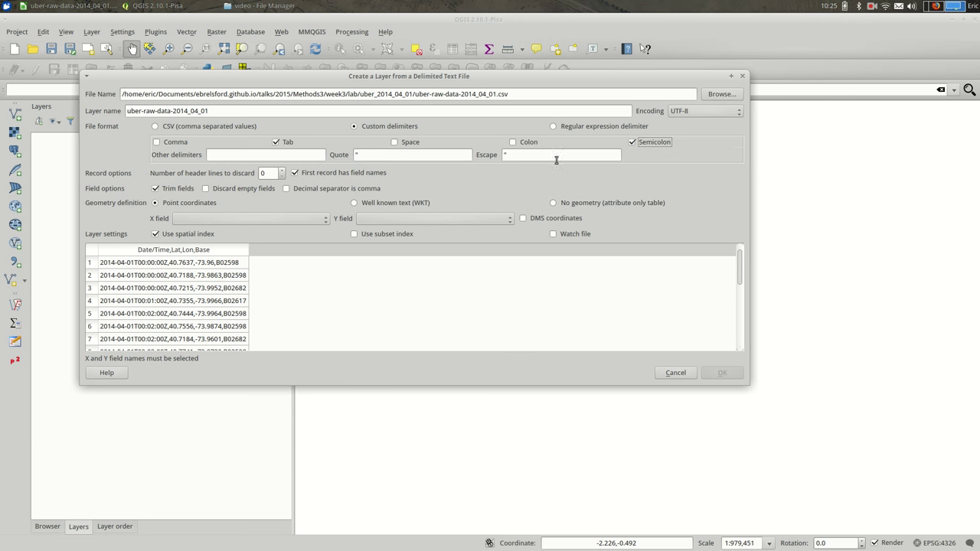
pyautogui.click(196, 127)
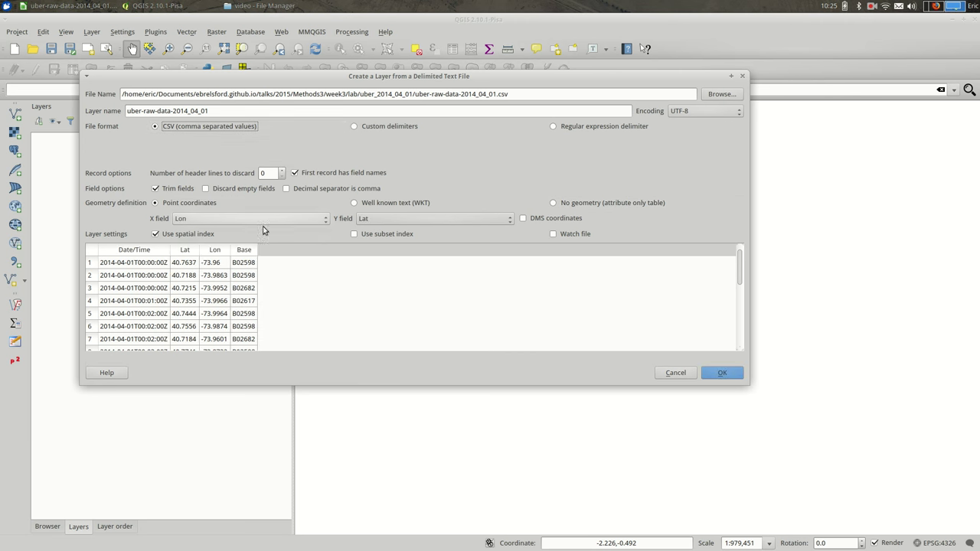
pyautogui.click(273, 174)
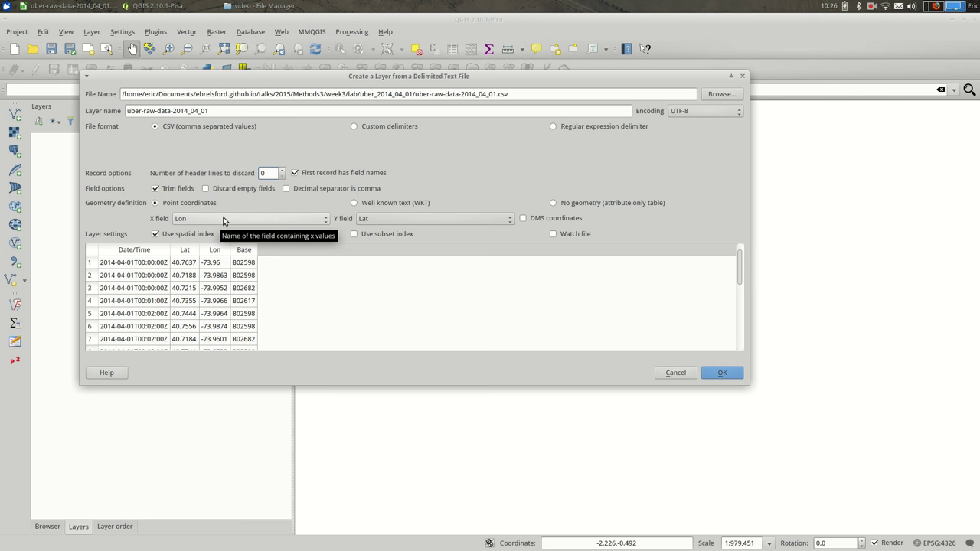
# Set the X field to Lon and the Y field to Lat
pyautogui.click(224, 221)
pyautogui.click(223, 220)
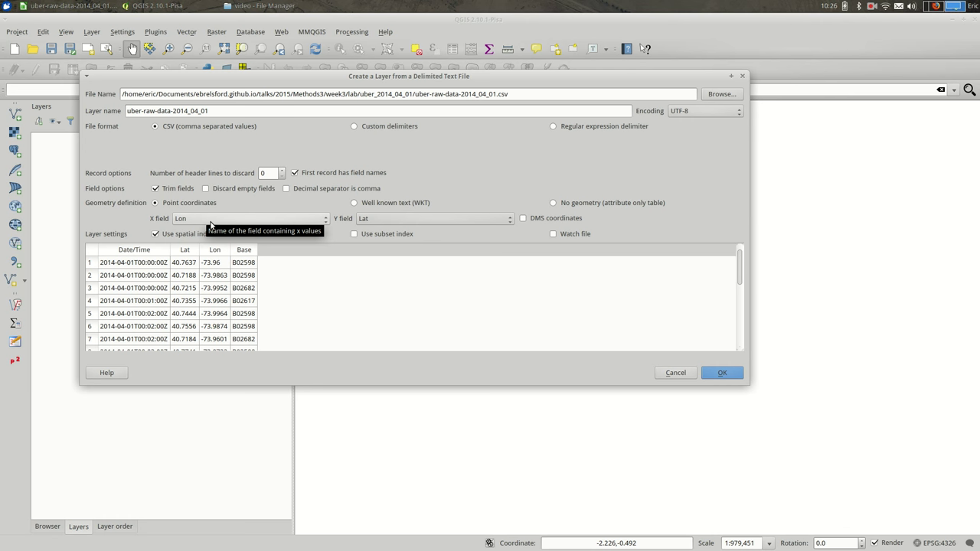
pyautogui.click(423, 220)
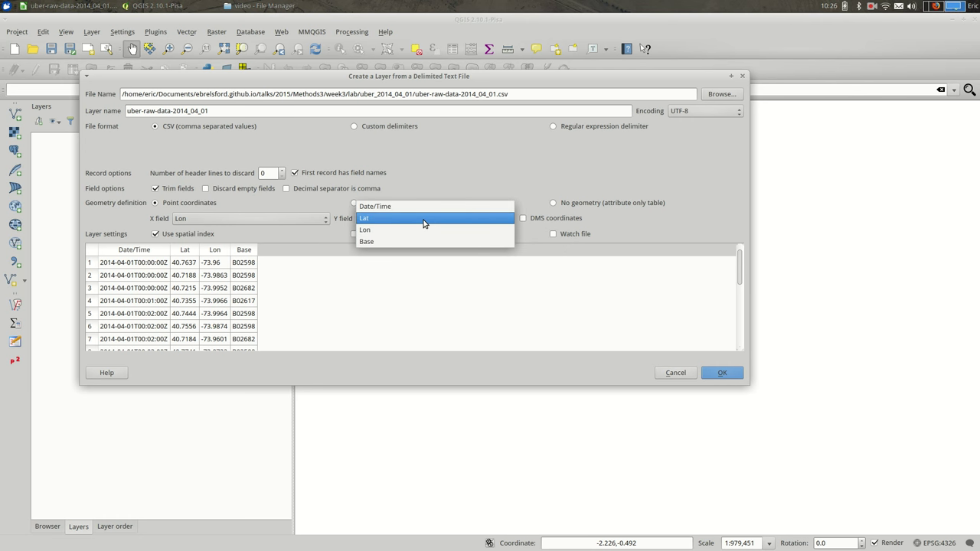
pyautogui.click(424, 220)
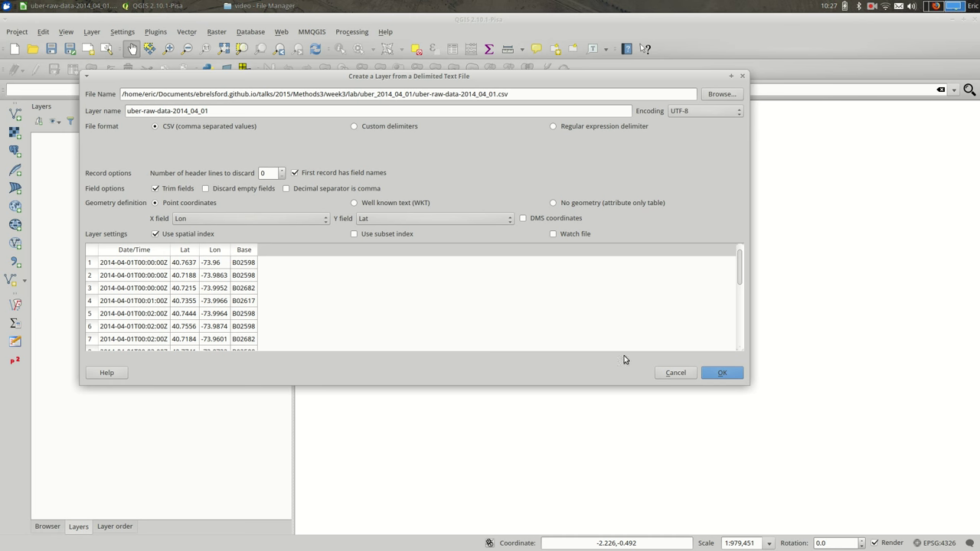
# Accept the import settings and select WGS 84 (EPSG:4326) as the layer's CRS
pyautogui.click(723, 374)
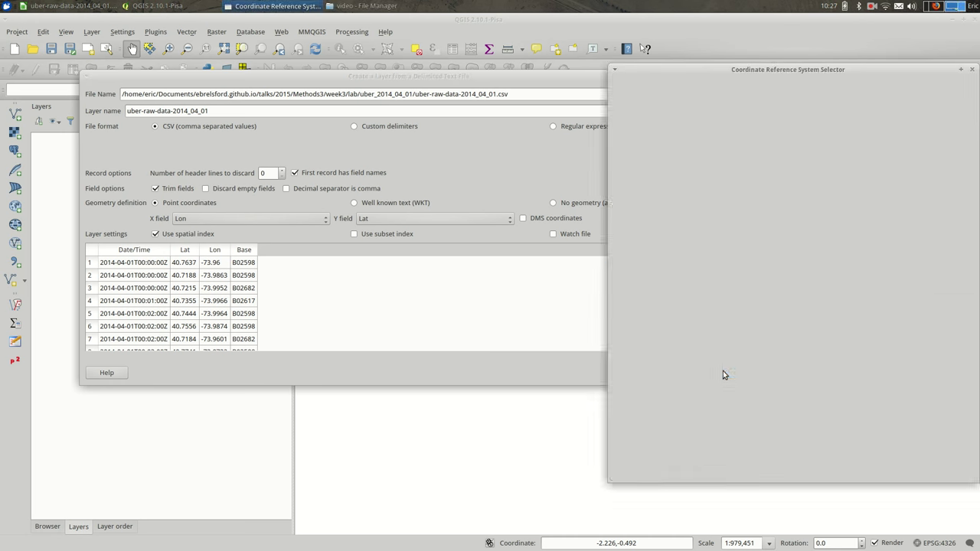
pyautogui.moveTo(722, 71); pyautogui.dragTo(401, 64)
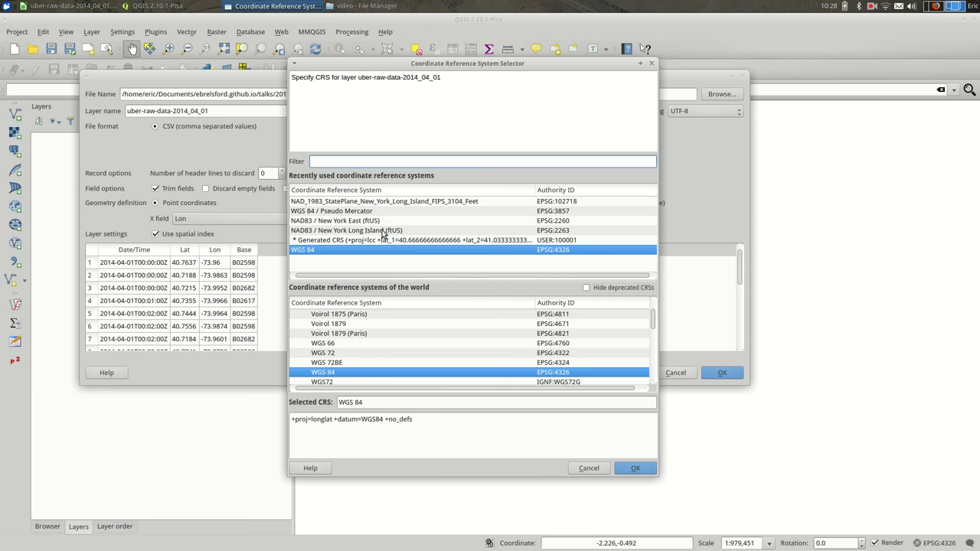
pyautogui.click(385, 231)
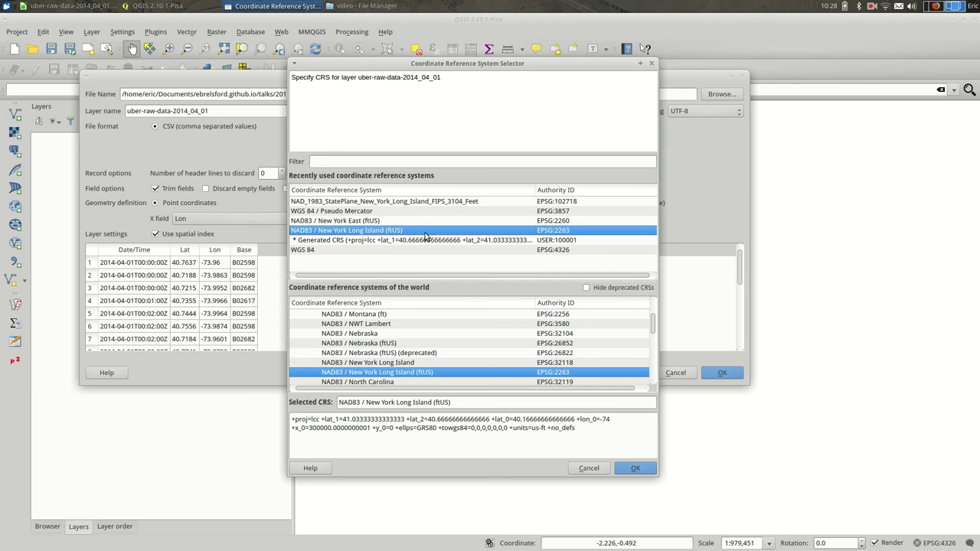
pyautogui.click(442, 252)
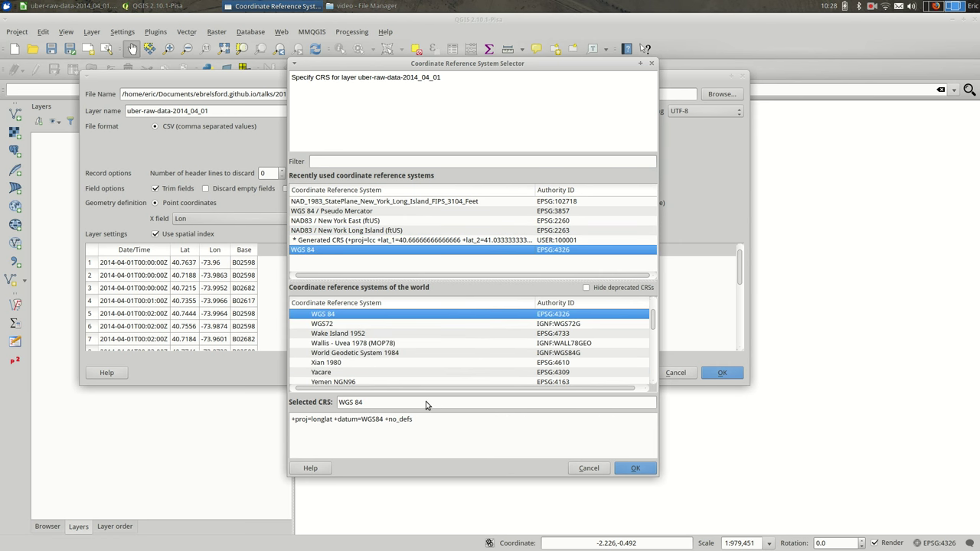
# Confirm WGS 84 and pan the map to centre the pickup points over New York
pyautogui.click(625, 468)
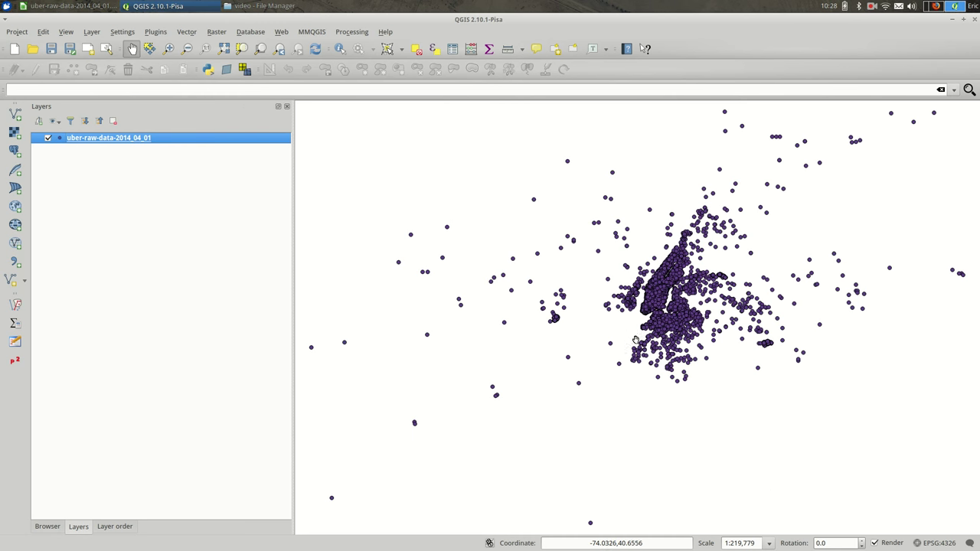
pyautogui.moveTo(624, 314)
pyautogui.mouseDown()
pyautogui.moveTo(540, 331)
pyautogui.moveTo(624, 279)
pyautogui.moveTo(629, 306)
pyautogui.mouseUp()
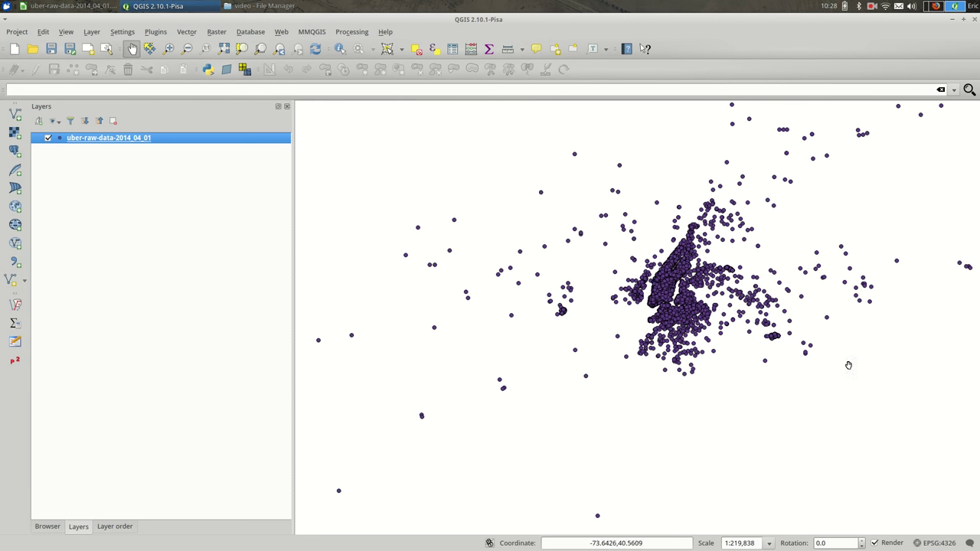
pyautogui.moveTo(873, 330); pyautogui.dragTo(838, 324)
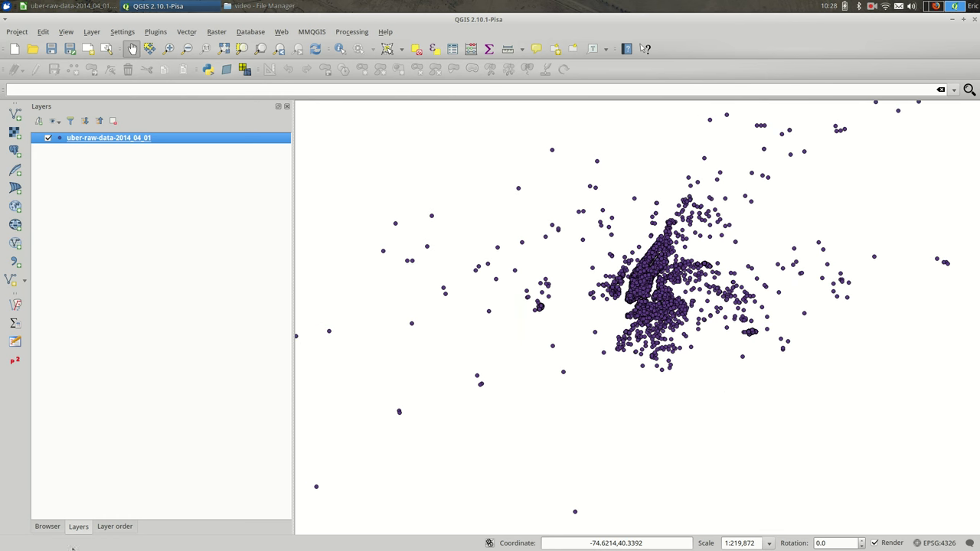
# Add nycc.shp from lab > city_council_districts and move the Uber layer above it
pyautogui.click(55, 528)
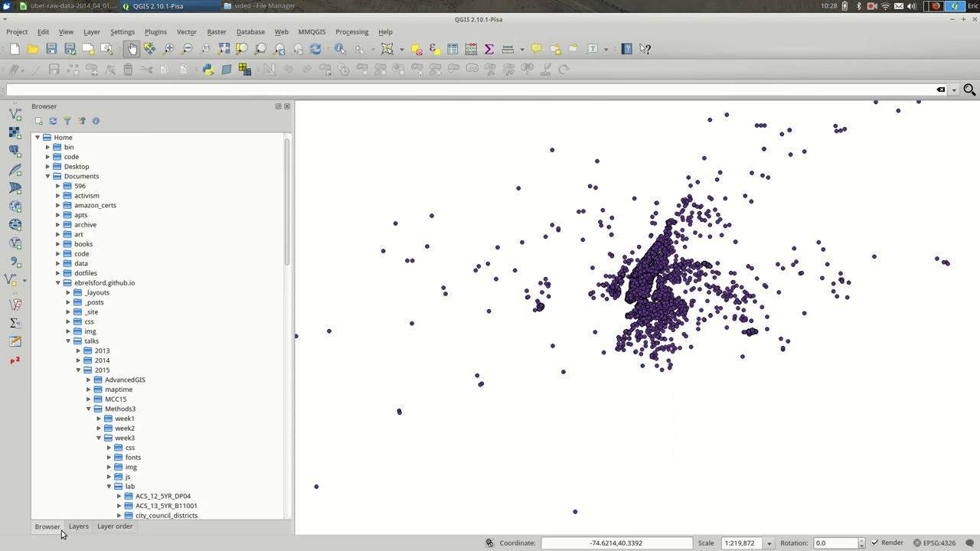
pyautogui.scroll(-3, 194, 336)
pyautogui.scroll(-2, 194, 336)
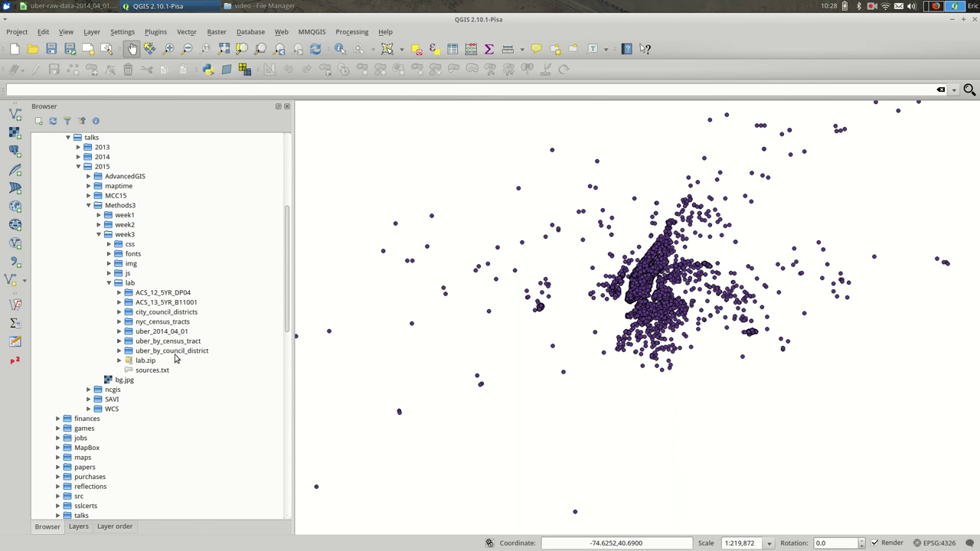
pyautogui.doubleClick(175, 311)
pyautogui.doubleClick(165, 322)
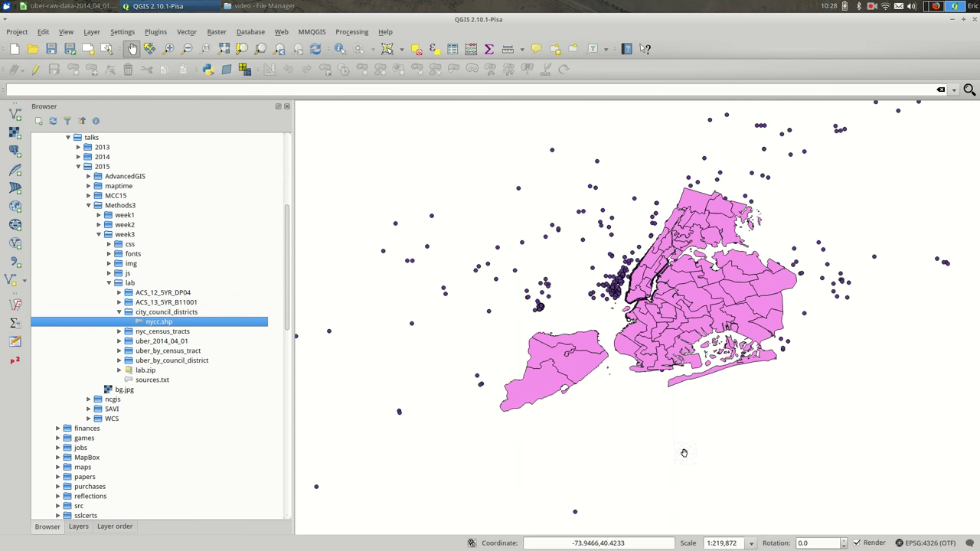
pyautogui.click(78, 527)
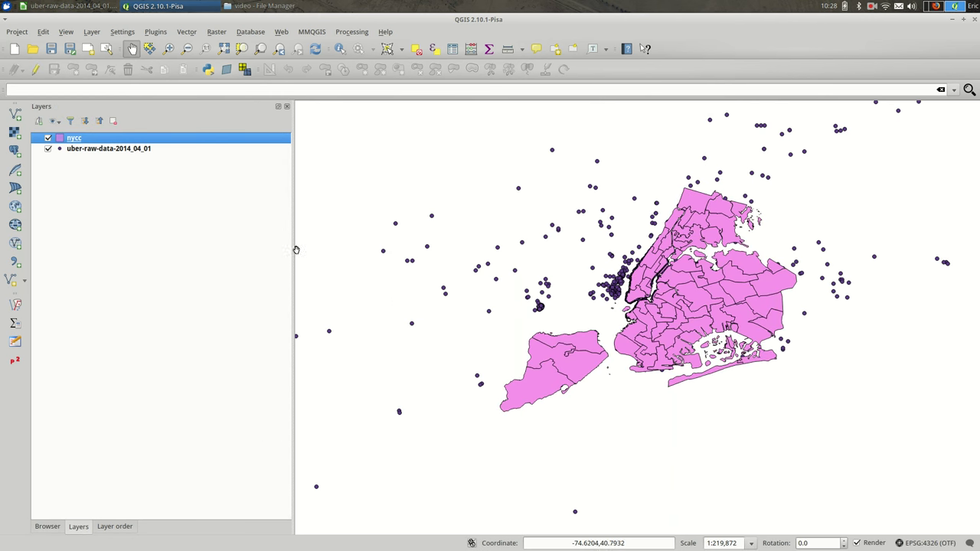
pyautogui.moveTo(99, 150); pyautogui.dragTo(105, 136)
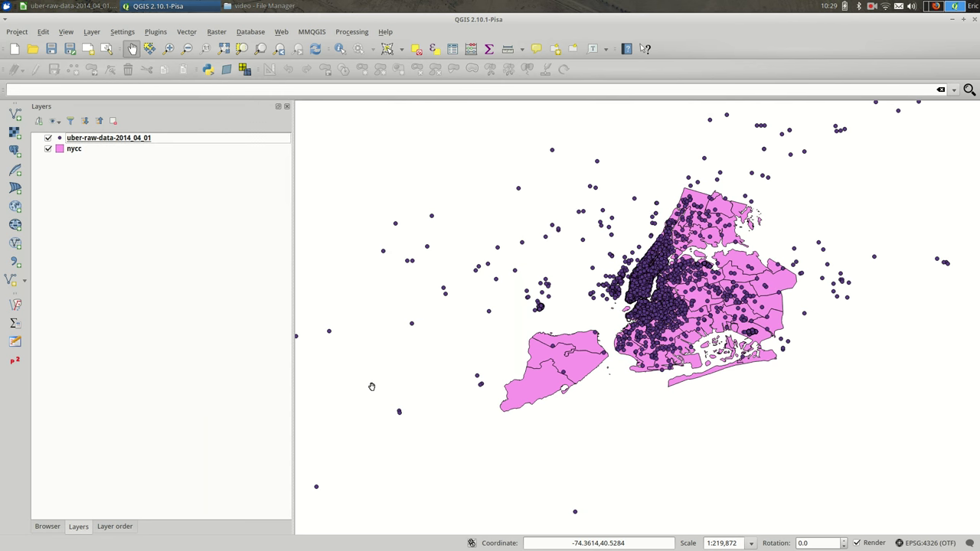
pyautogui.click(140, 138)
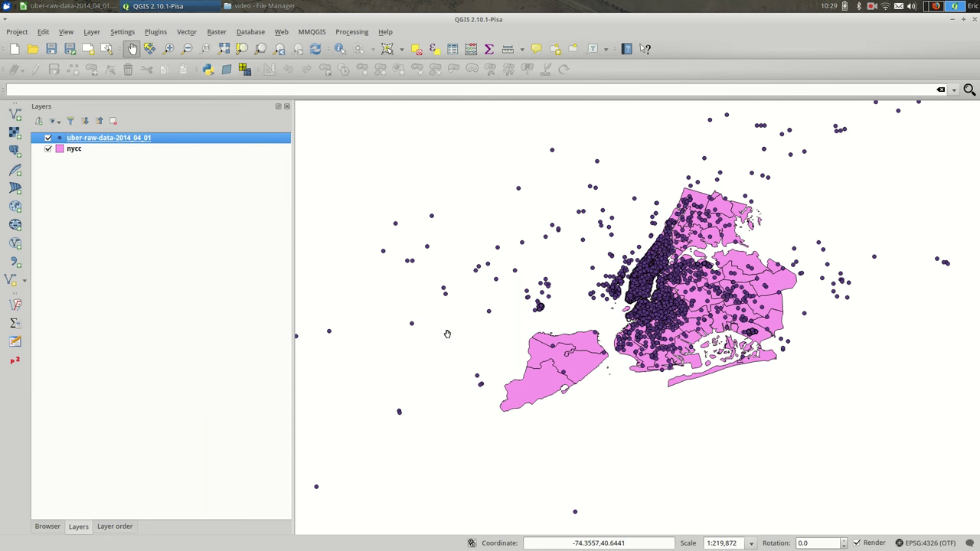
pyautogui.click(452, 49)
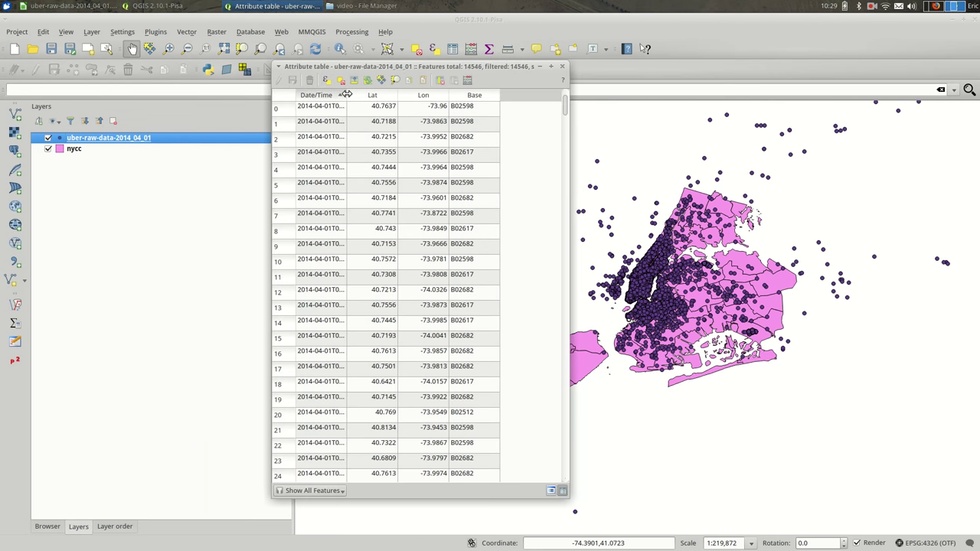
pyautogui.moveTo(347, 95); pyautogui.dragTo(385, 100)
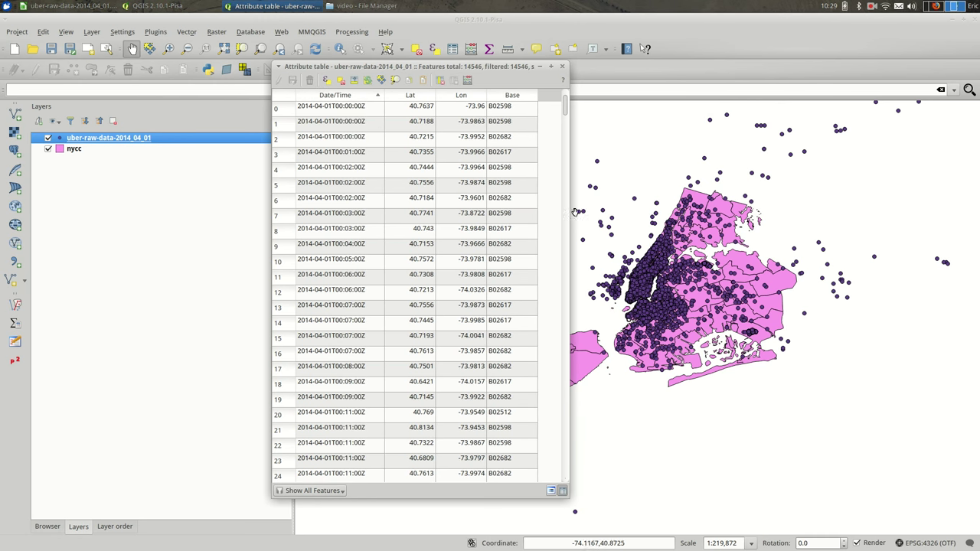
pyautogui.click(563, 67)
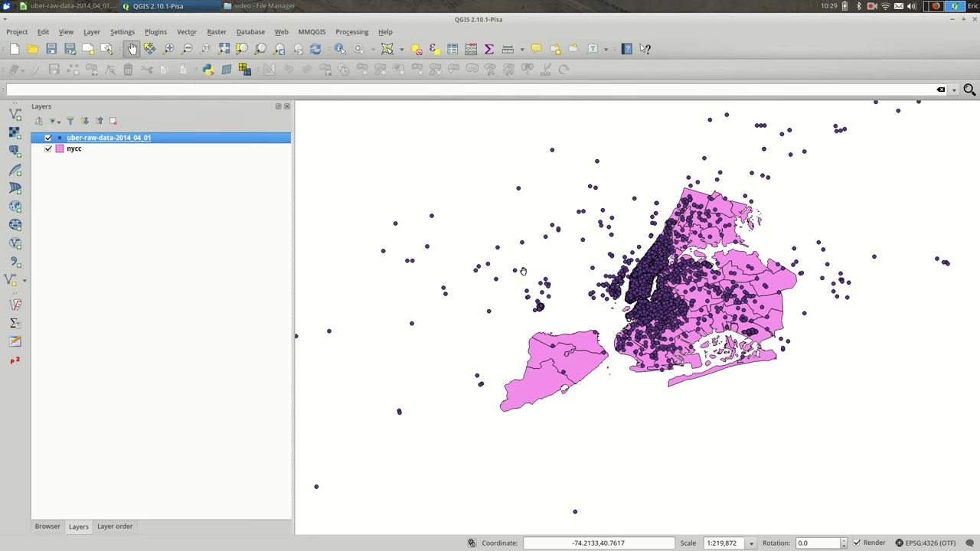